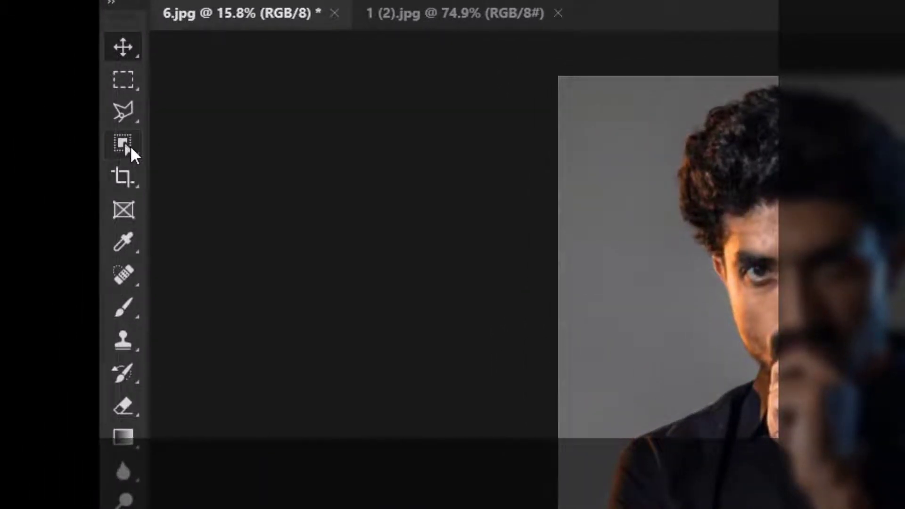
Switch to the Object Selection Tool and toggle Object Finder off and on so the man is highlighted
right_click(129, 146)
left_click(209, 148)
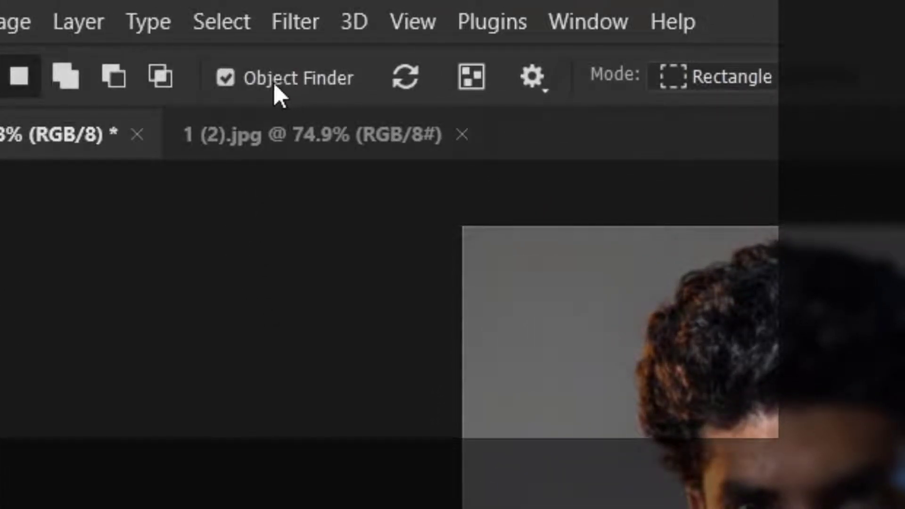
left_click(225, 79)
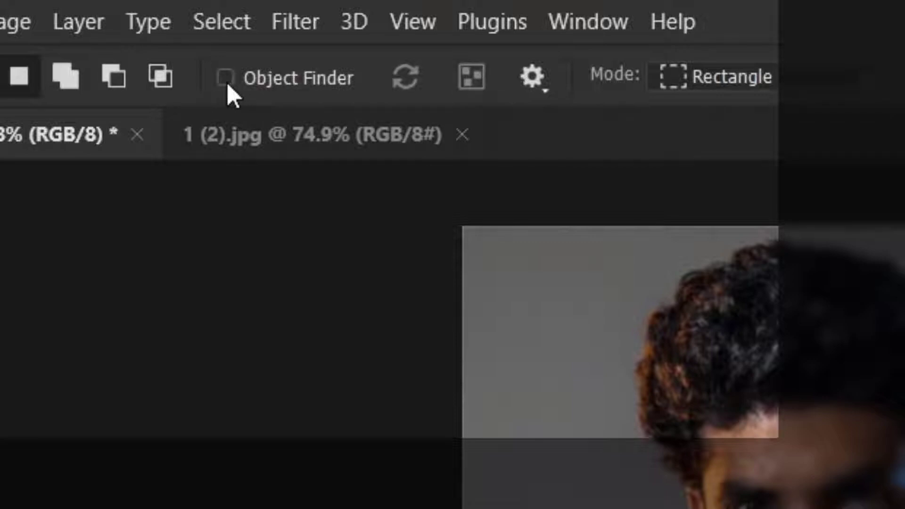
left_click(225, 79)
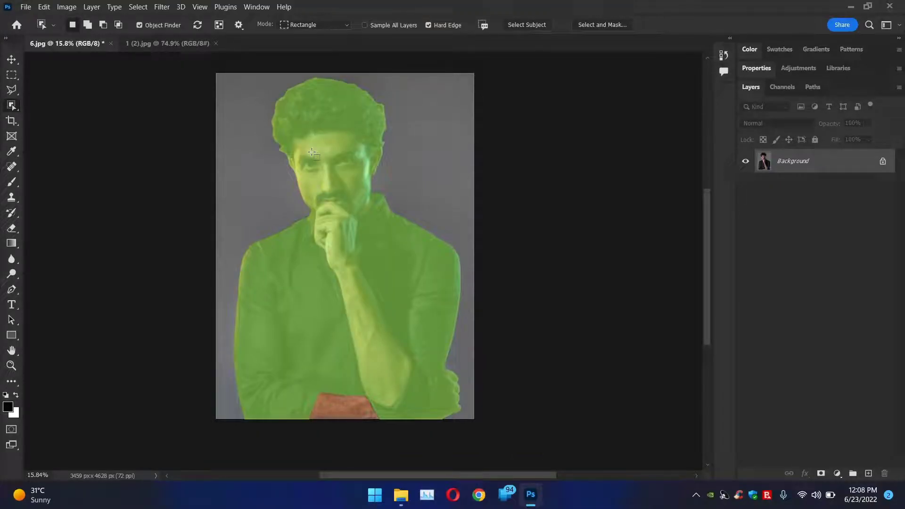
Select the man in the portrait and Shift-drag to add the hand at the bottom
left_click(313, 154)
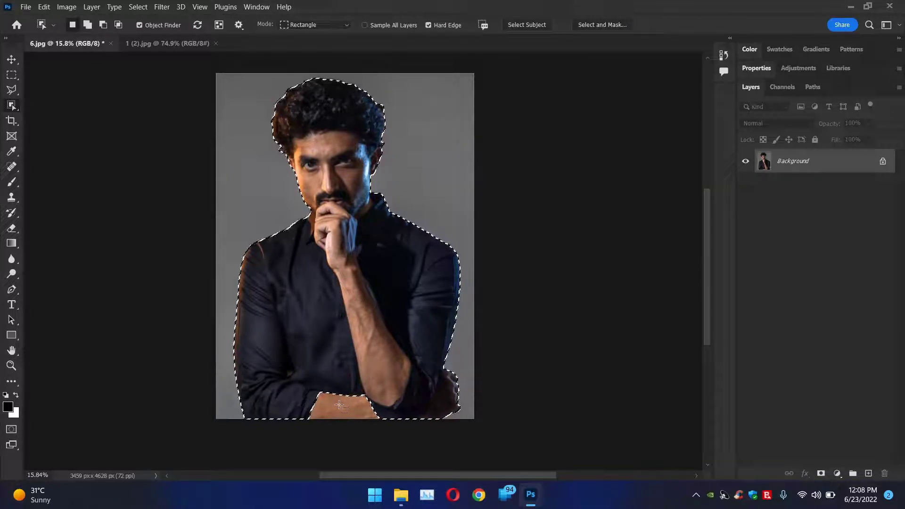
key("shift")
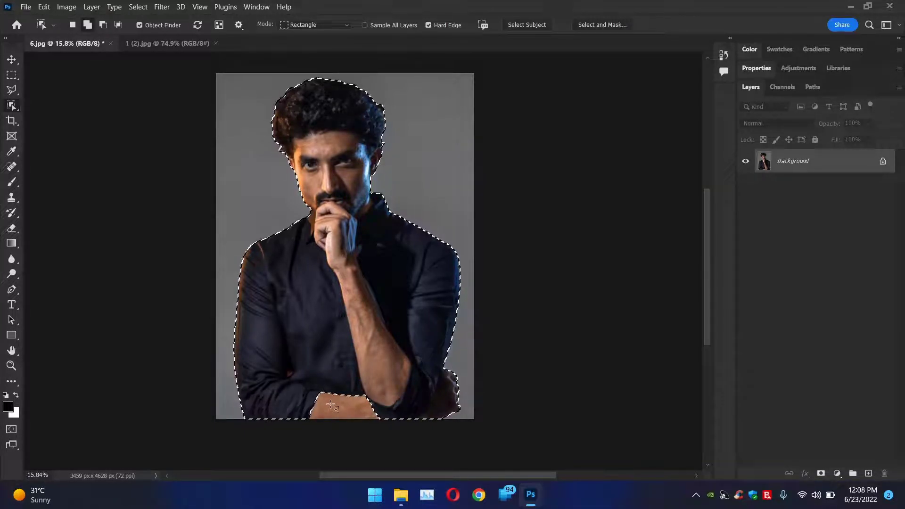
left_click_drag(304, 385, 392, 431)
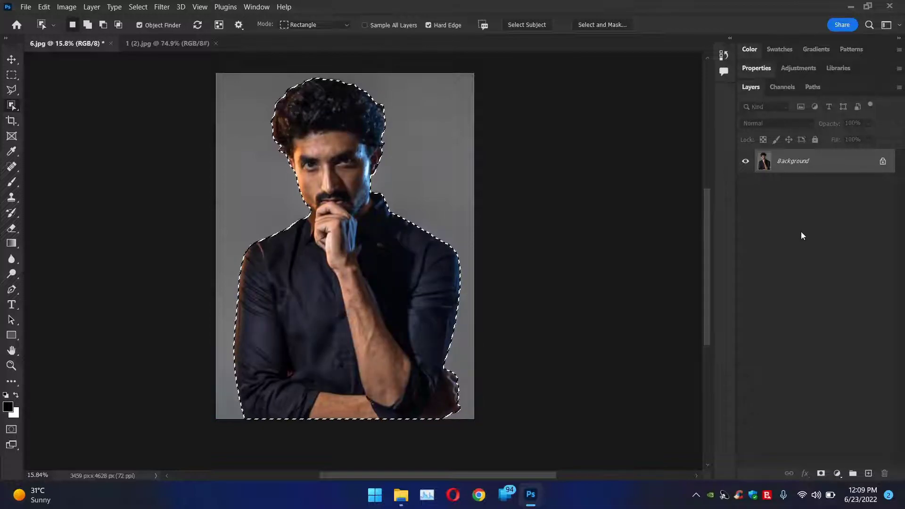
left_click(821, 473)
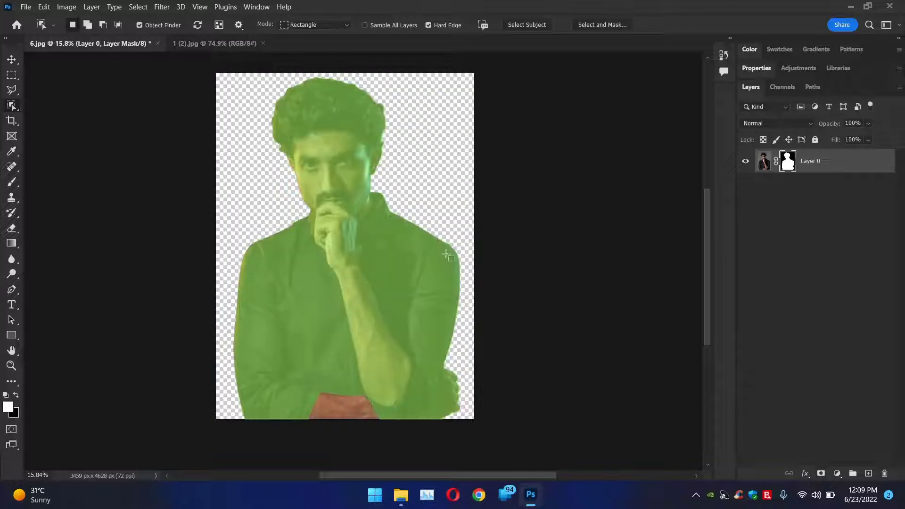
key("v")
scroll(318, 115, "up", 2)
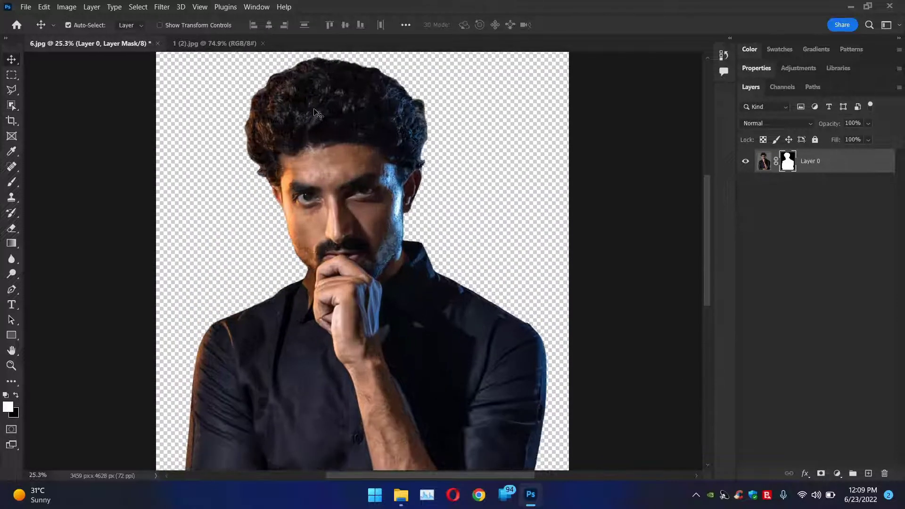
scroll(318, 116, "up", 1)
scroll(311, 86, "down", 2)
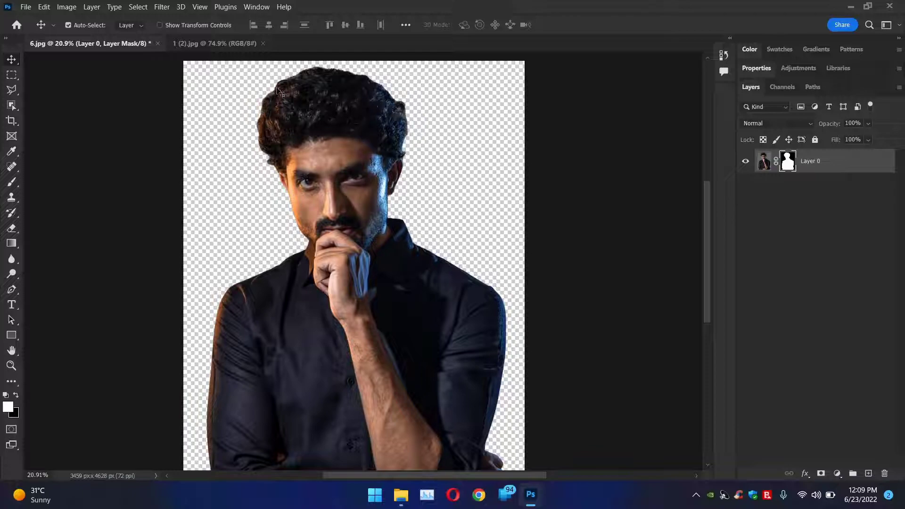
scroll(369, 274, "down", 1)
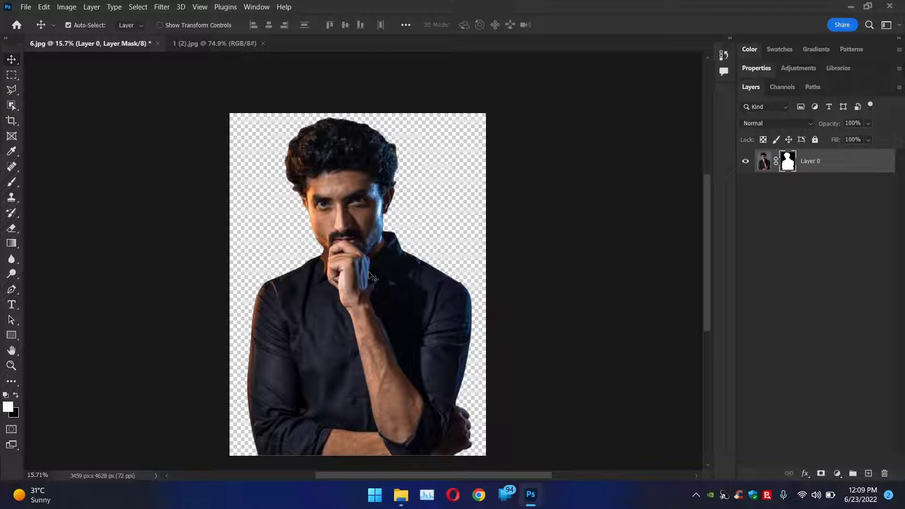
Bring the '1 (2).jpg' geese photo forward and select the large central goose with Object Selection
left_click(223, 49)
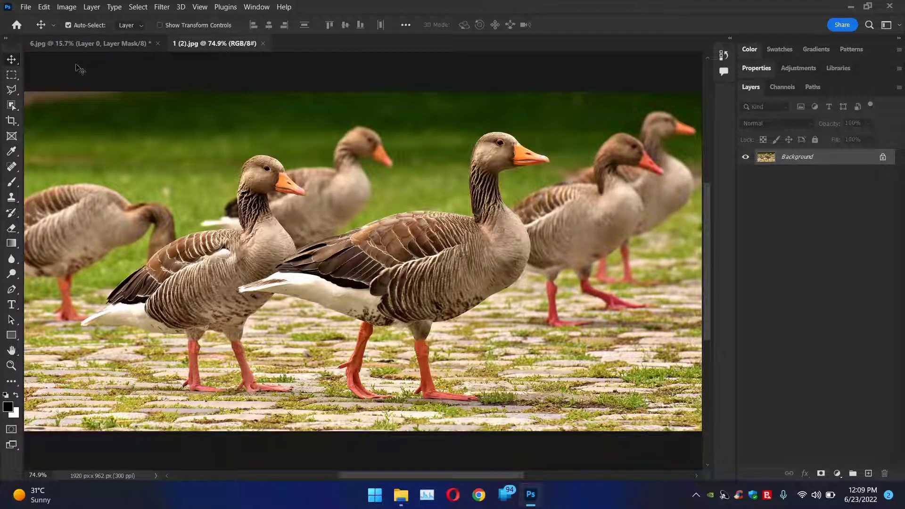
left_click_drag(11, 104, 40, 107)
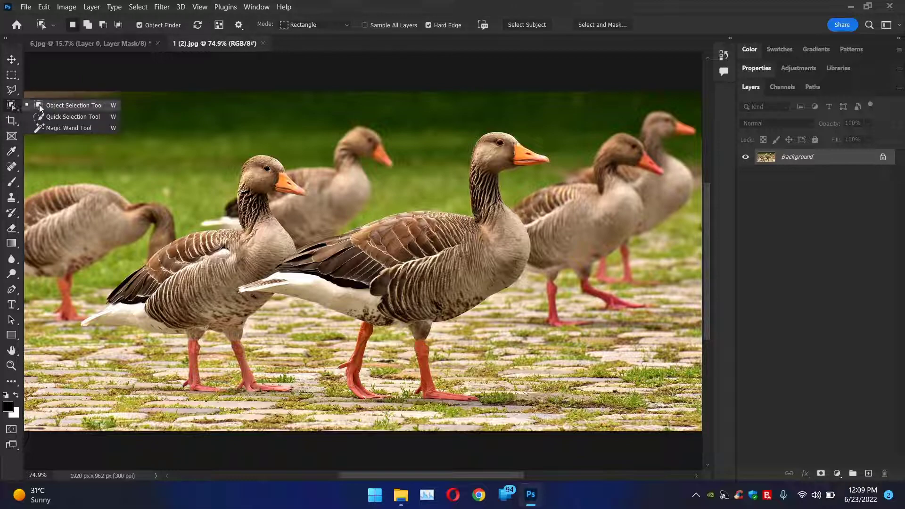
left_click(48, 104)
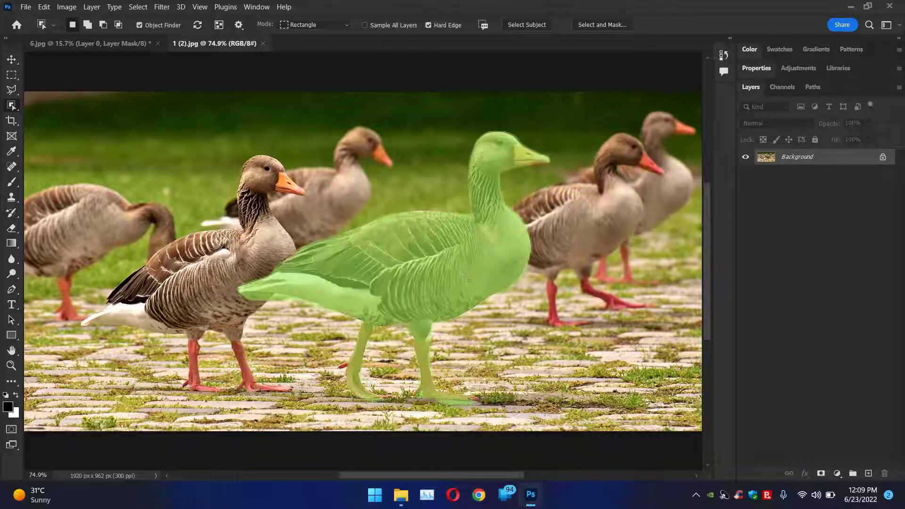
left_click(429, 261)
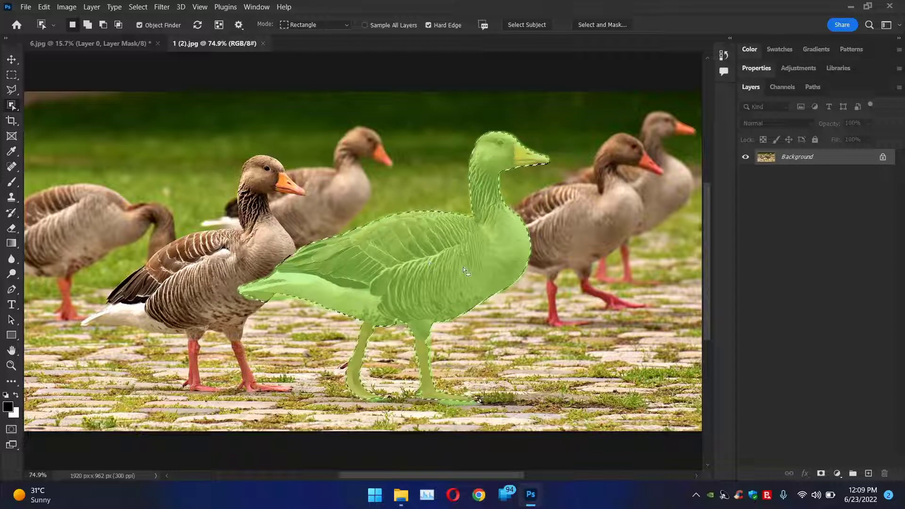
left_click(820, 473)
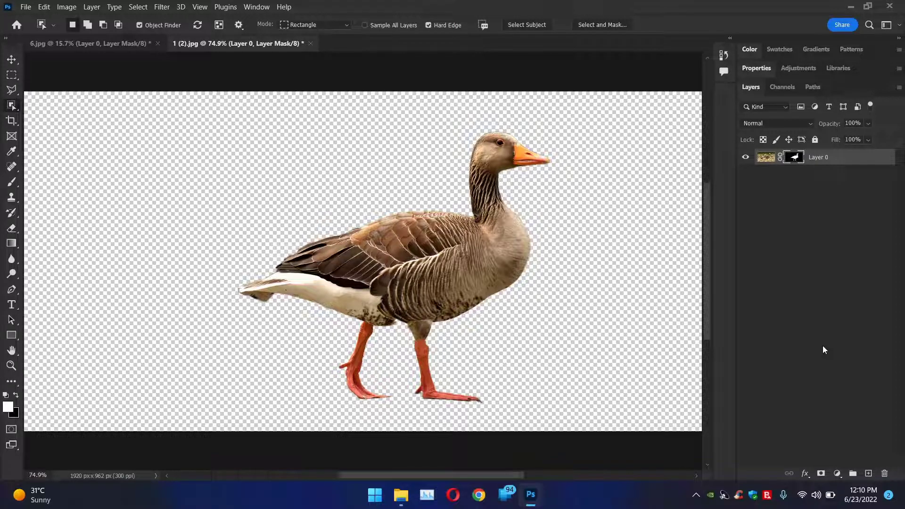
key("ctrl+z")
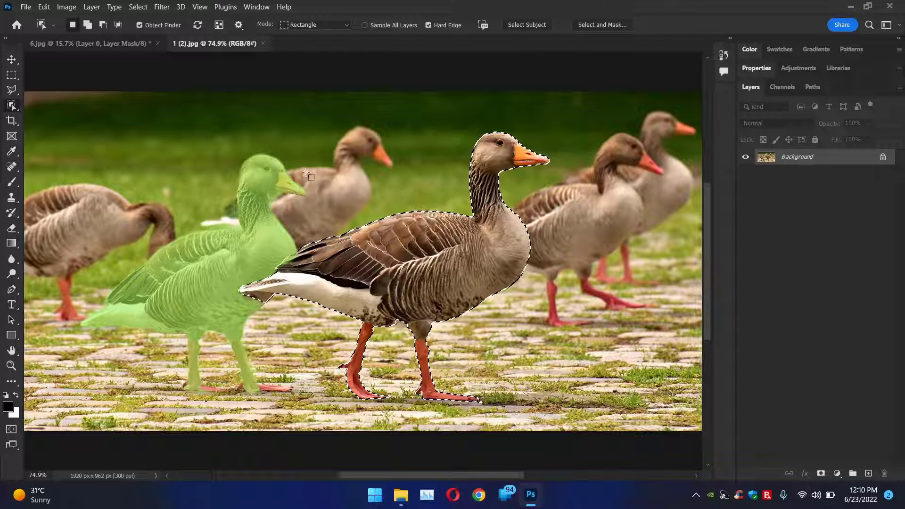
Select the left goose, clear the selection with Ctrl+D, and switch to the Move tool
left_click(309, 174)
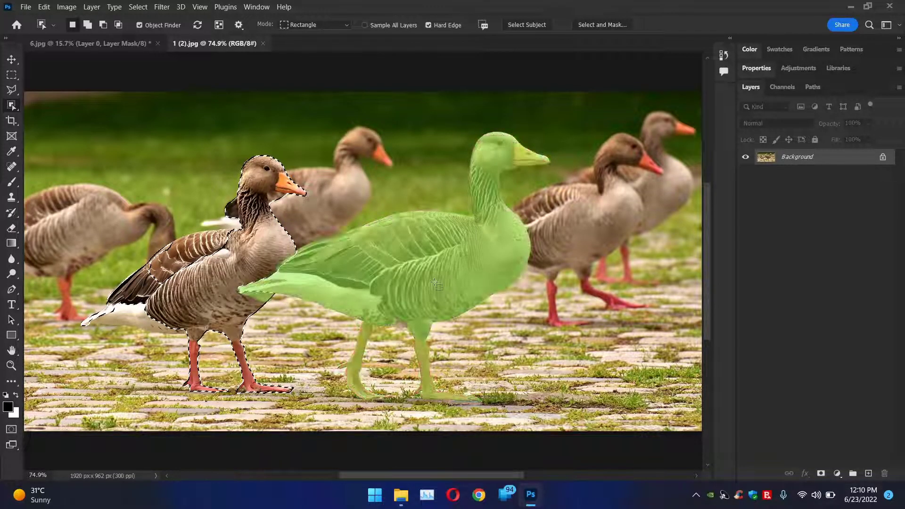
key("ctrl+d")
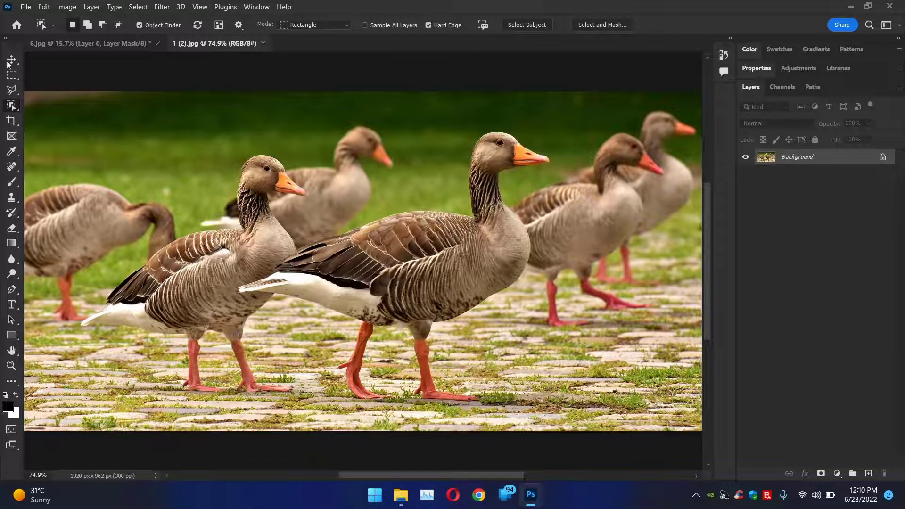
left_click(12, 60)
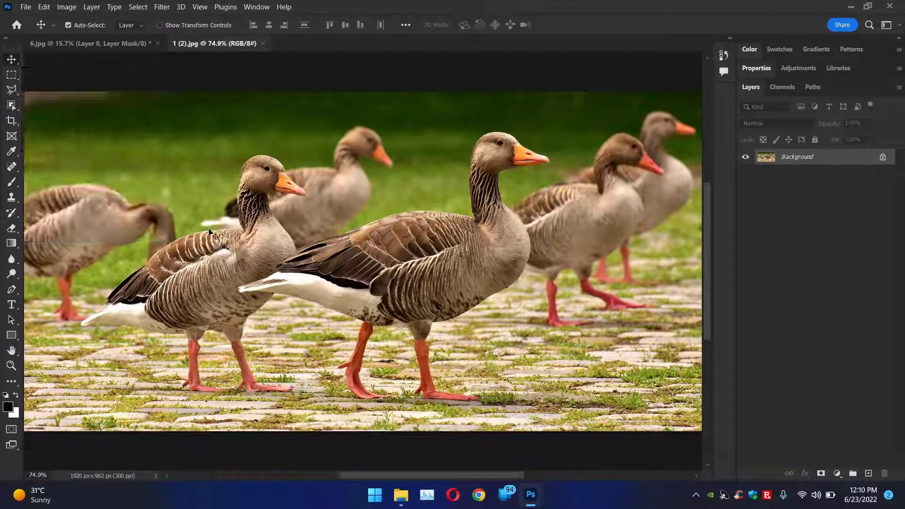